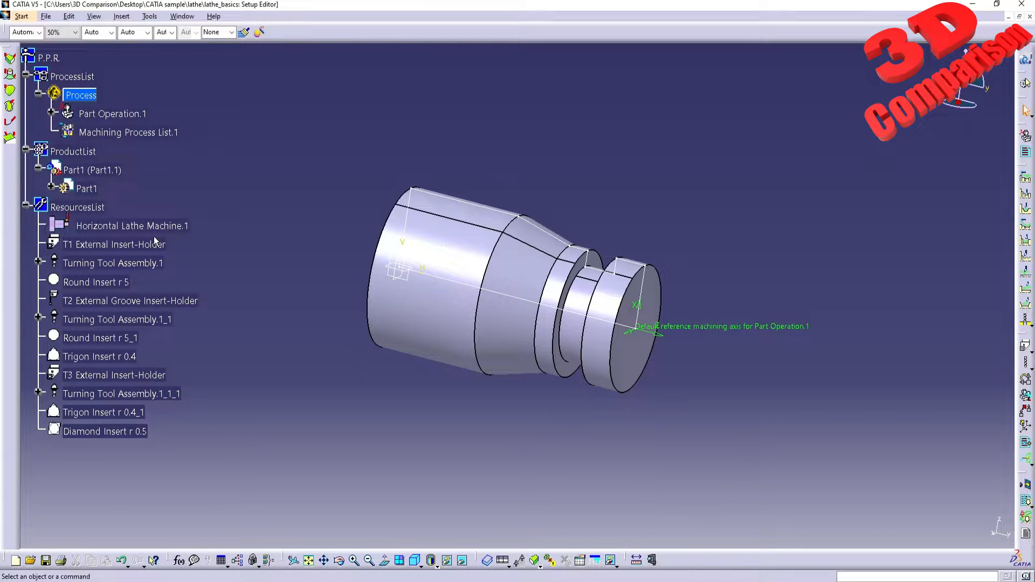
Step: Hide the specification tree and show it again, repeating the toggle twice
key("F3")
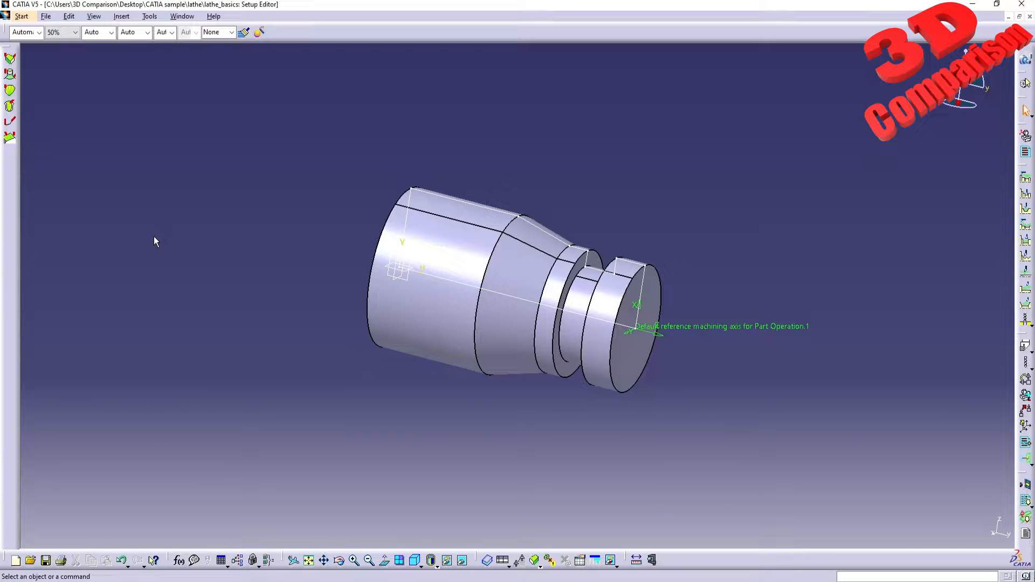
key("F3")
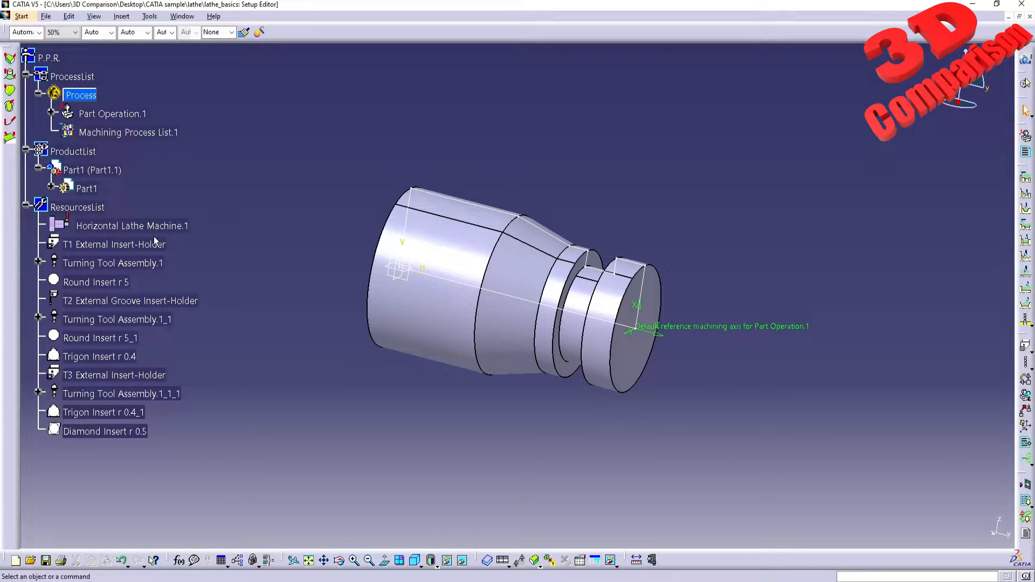
key("F3")
key("F3")
Step: Activate the specification tree, move it across the graphics area to the opposite side of the part, and reactivate the geometry
left_click(42, 231)
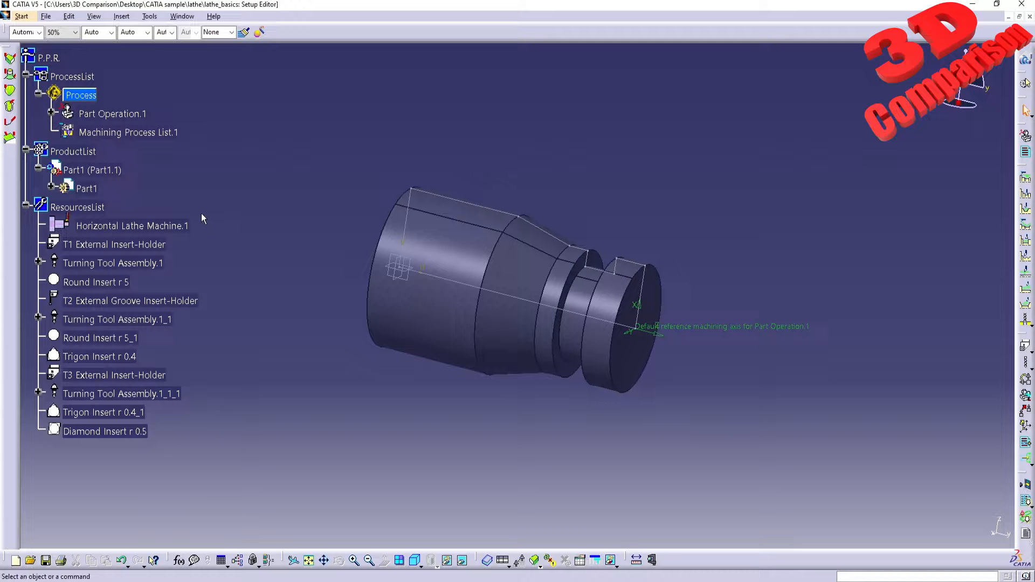
mouse_move(199, 206)
middle_mouse_down()
mouse_move(820, 240)
mouse_move(1002, 228)
mouse_move(801, 220)
mouse_move(316, 236)
mouse_move(590, 253)
mouse_move(998, 229)
mouse_move(995, 219)
middle_mouse_up()
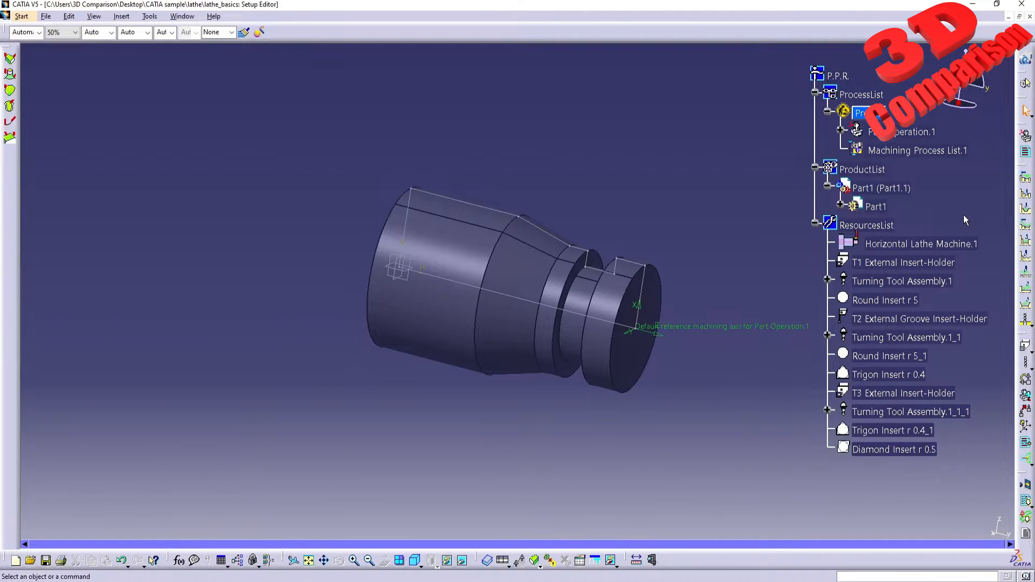
left_click(815, 199)
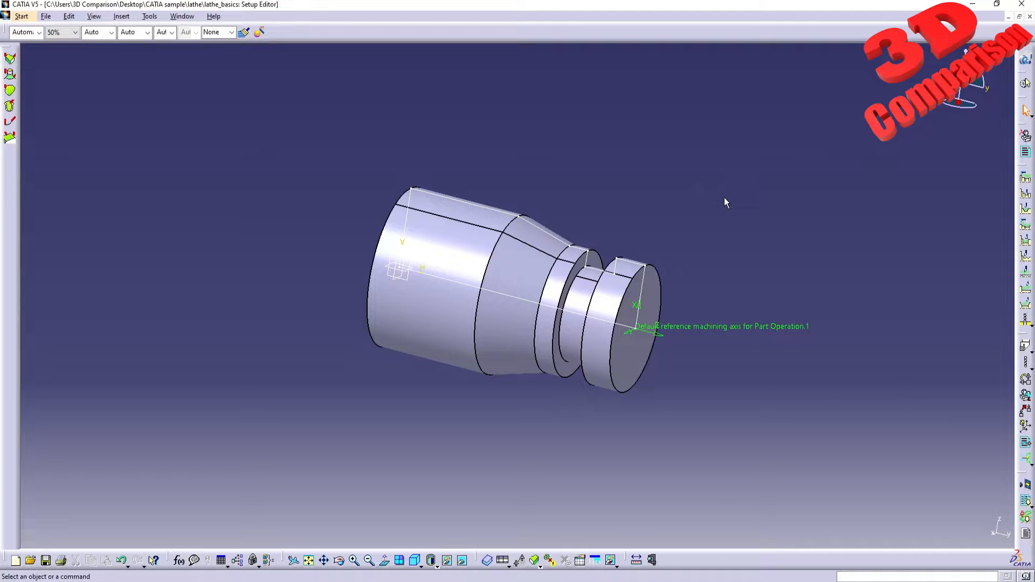
Step: Toggle the specification tree's visibility and move the tree back to its original side of the part
key("F3")
key("F3")
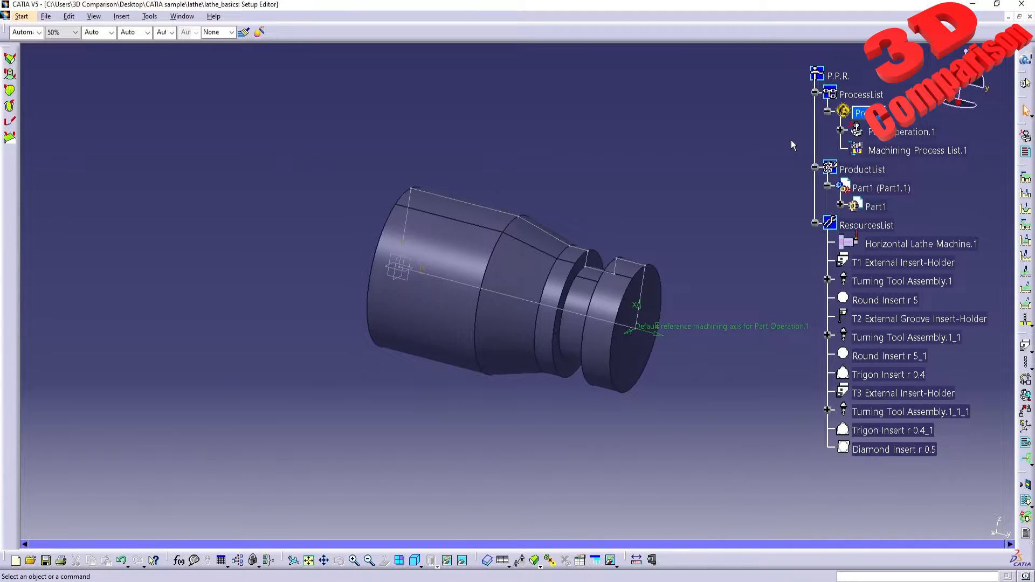
left_click_drag(791, 140, 33, 135)
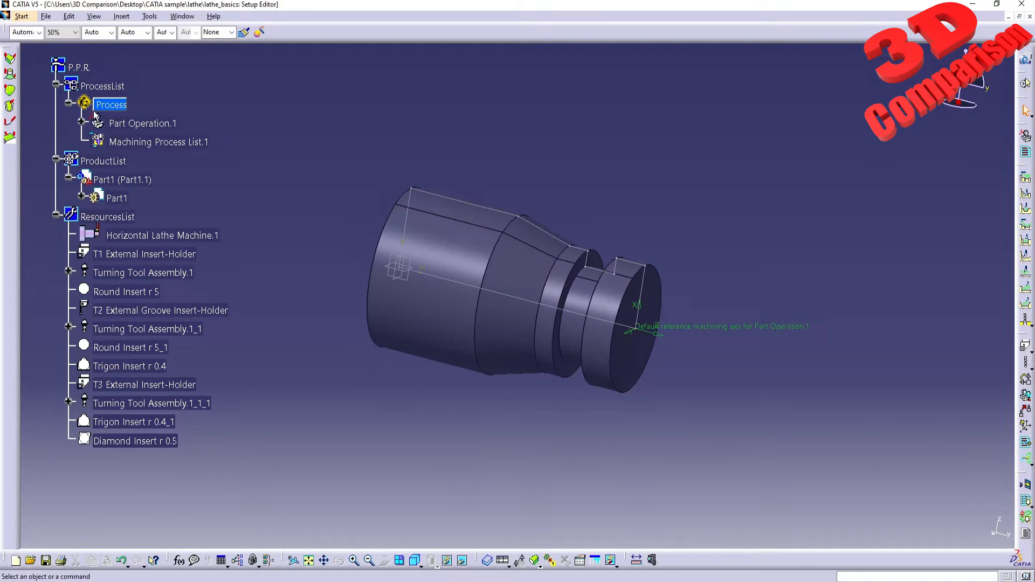
Step: Enlarge the specification tree slightly, shrink it to a tiny size, and reactivate the part geometry
left_click_drag(342, 143, 845, 474)
middle_click_drag(241, 260, 255, 210, "ctrl")
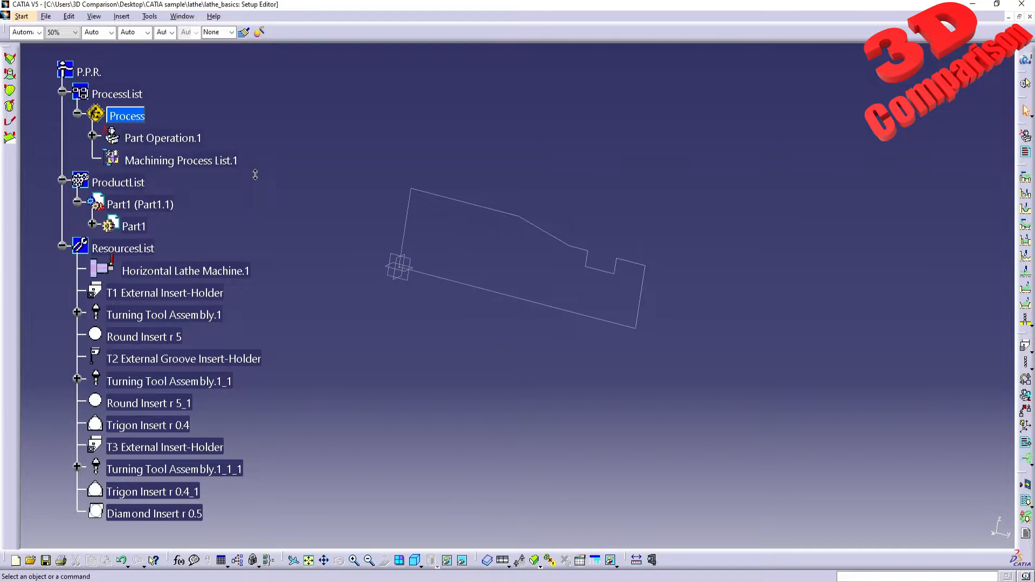
middle_click_drag(255, 174, 301, 393, "ctrl")
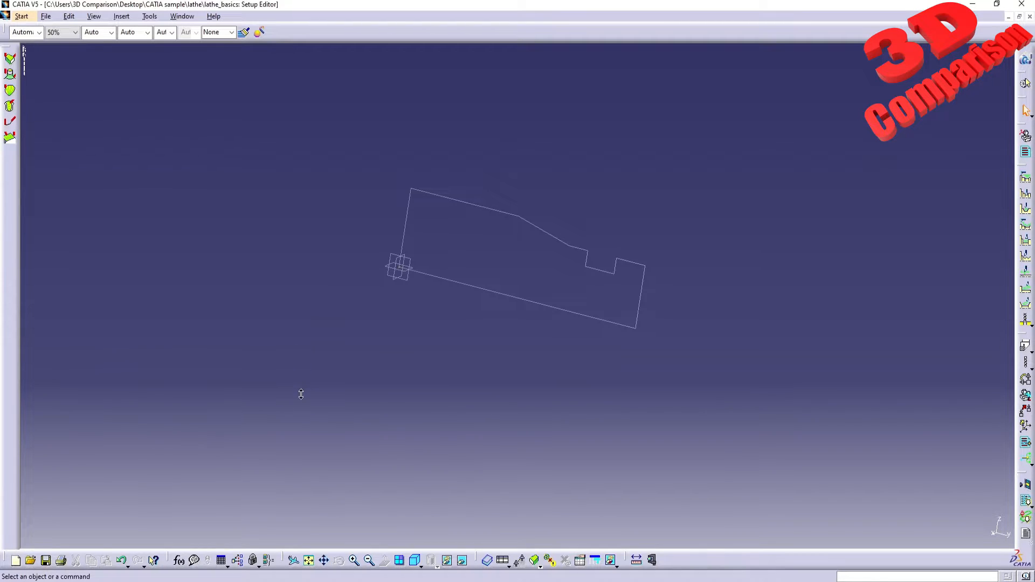
left_click(24, 66)
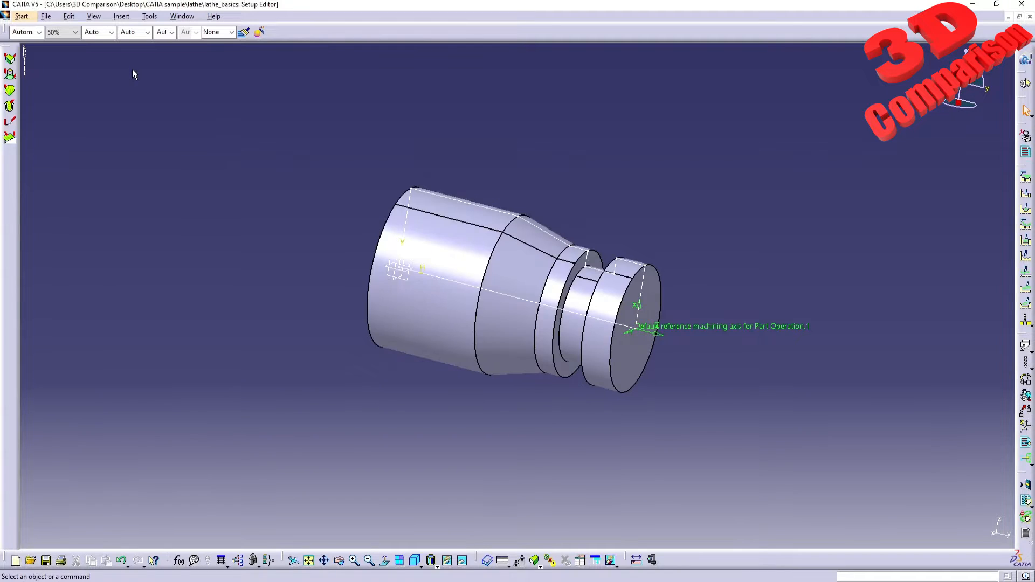
Step: Pan the part slightly, then activate the tiny specification tree, move it out of view and scroll it back into sight
middle_click_drag(144, 71, 192, 82)
left_click(24, 65)
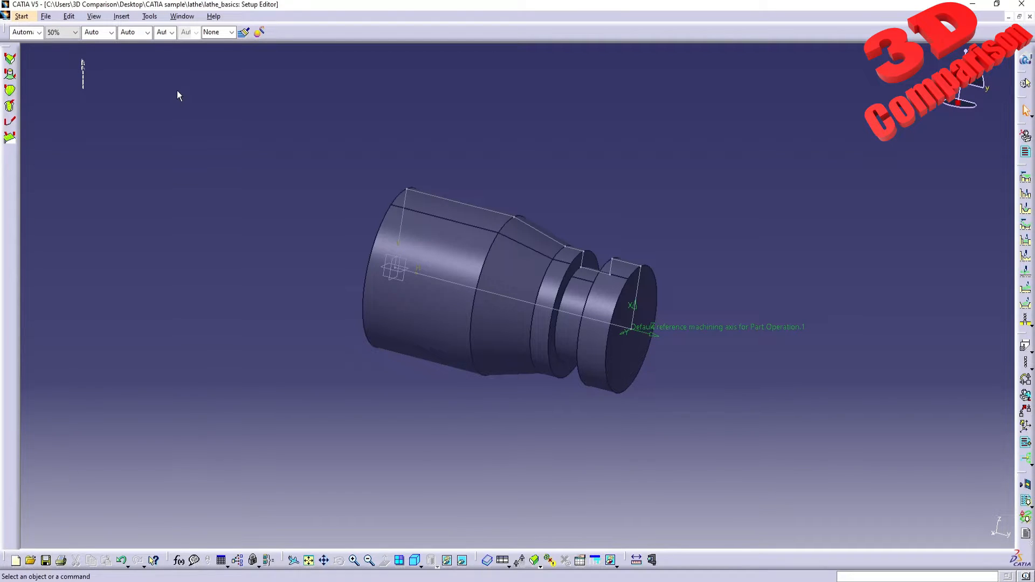
middle_click_drag(177, 95, 100, 96)
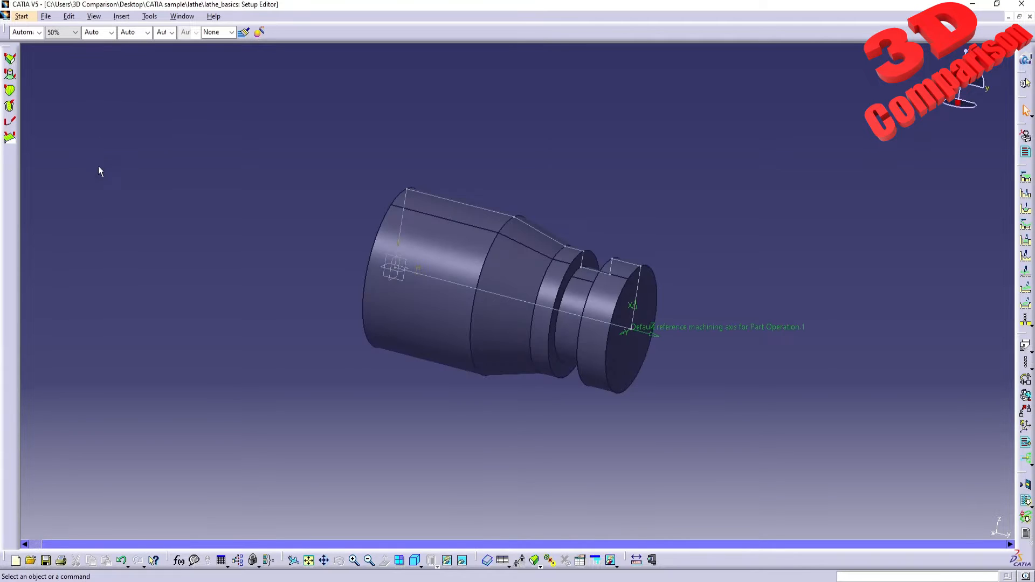
left_click_drag(76, 544, 43, 545)
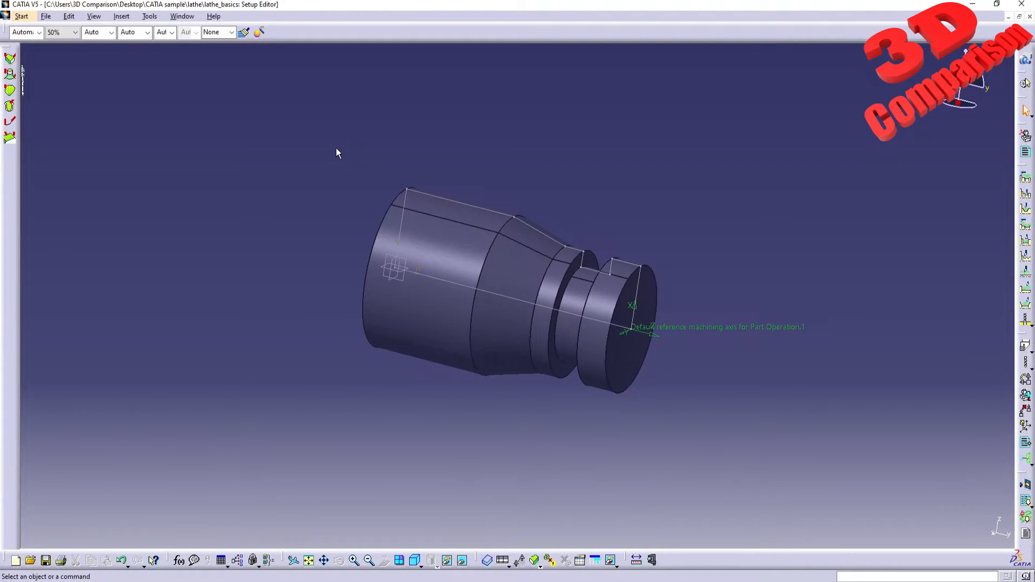
Step: Switch activation between the specification tree and the geometry with the axis triad, and restore the tree's size and position with Fit All In
left_click(999, 533)
left_click(999, 536)
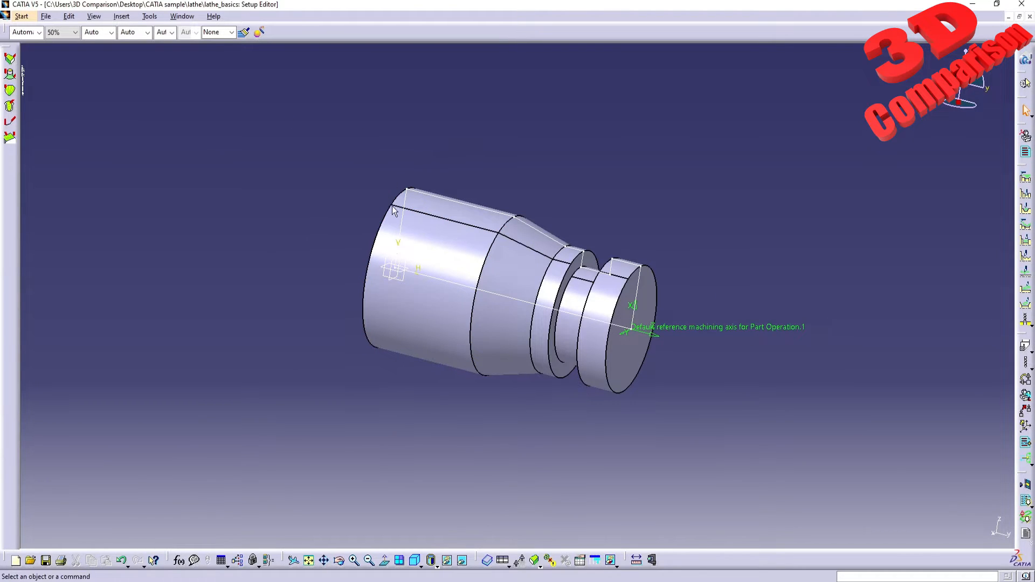
left_click(999, 534)
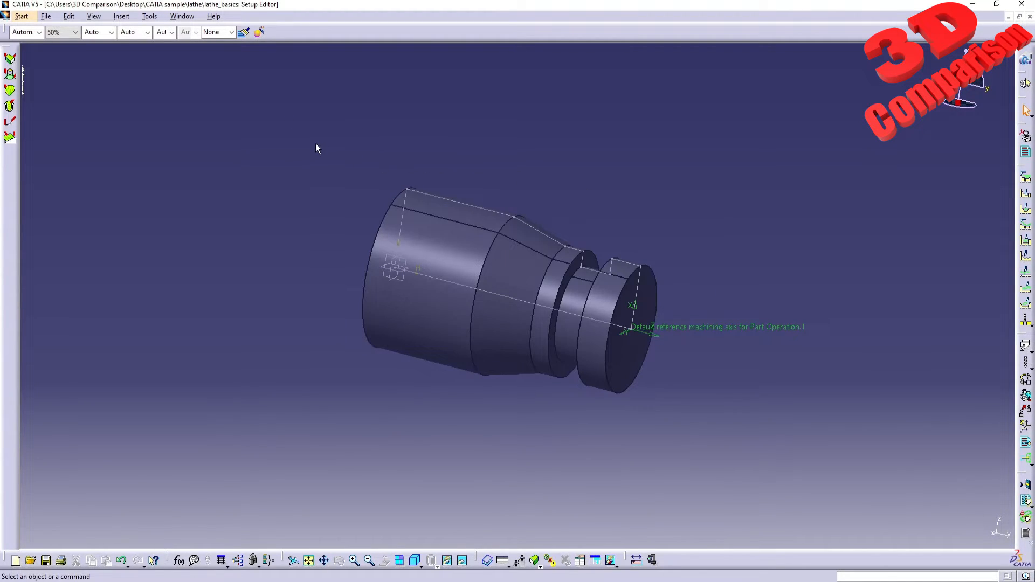
left_click_drag(316, 144, 820, 461)
left_click(309, 562)
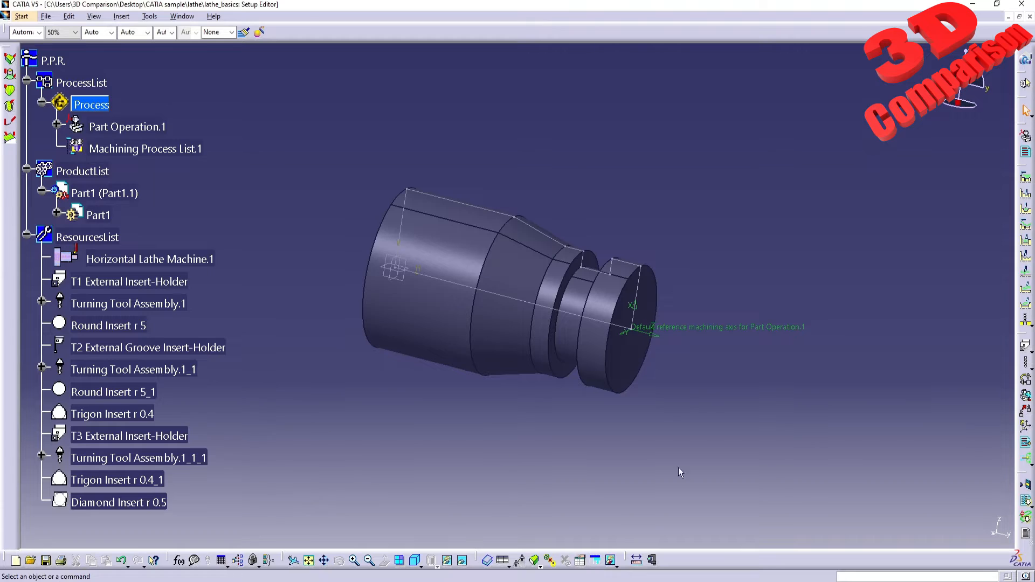
Step: Activate the specification tree with the axis triad, move the tree to the opposite side of the part and shrink it to a tiny size
left_click(997, 535)
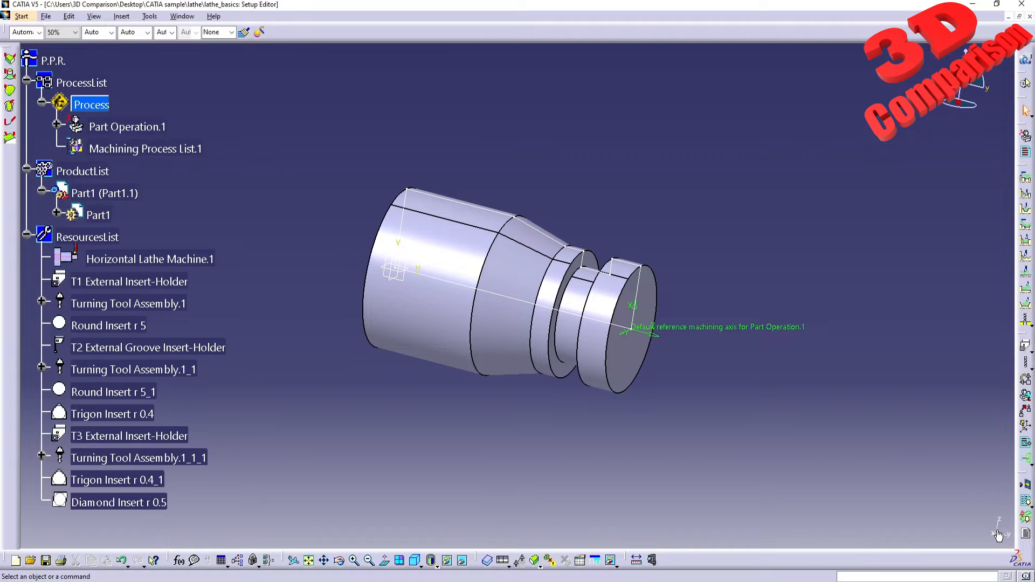
left_click(996, 535)
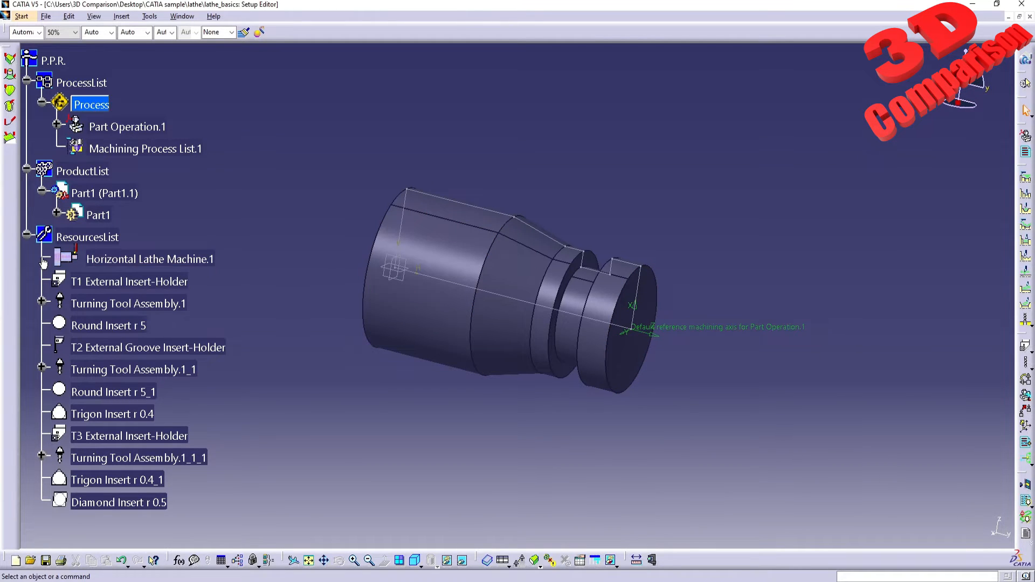
middle_click_drag(44, 263, 89, 431)
mouse_move(101, 173)
middle_mouse_down()
mouse_move(661, 297)
mouse_move(1030, 348)
middle_mouse_up()
mouse_move(910, 318)
middle_mouse_down()
mouse_move(953, 287)
mouse_move(951, 242)
middle_mouse_up()
scroll(907, 277, "up", 1)
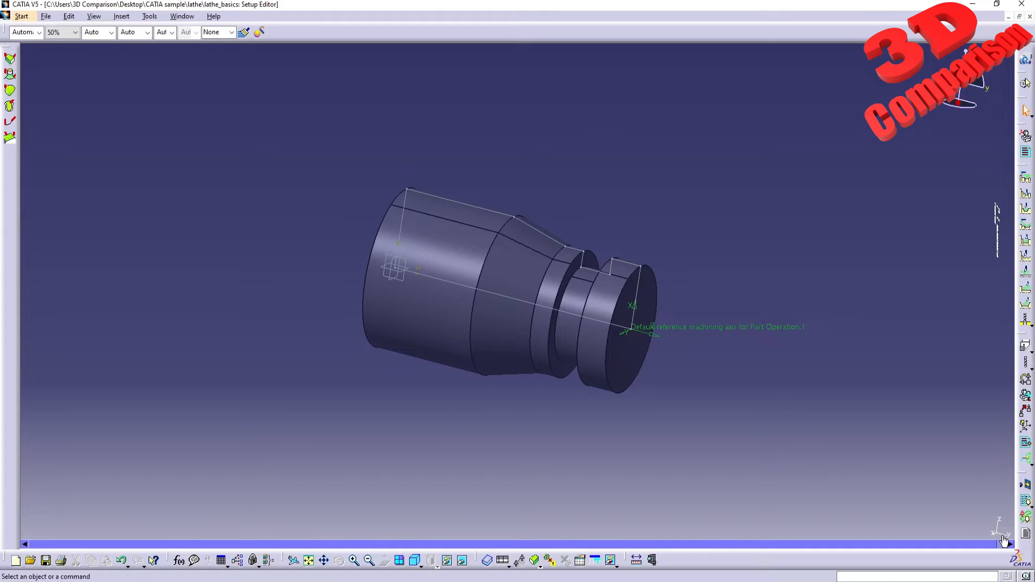
Step: Restore the shrunken specification tree to full size in its default location with Fit All In, and reactivate the geometry
left_click(310, 561)
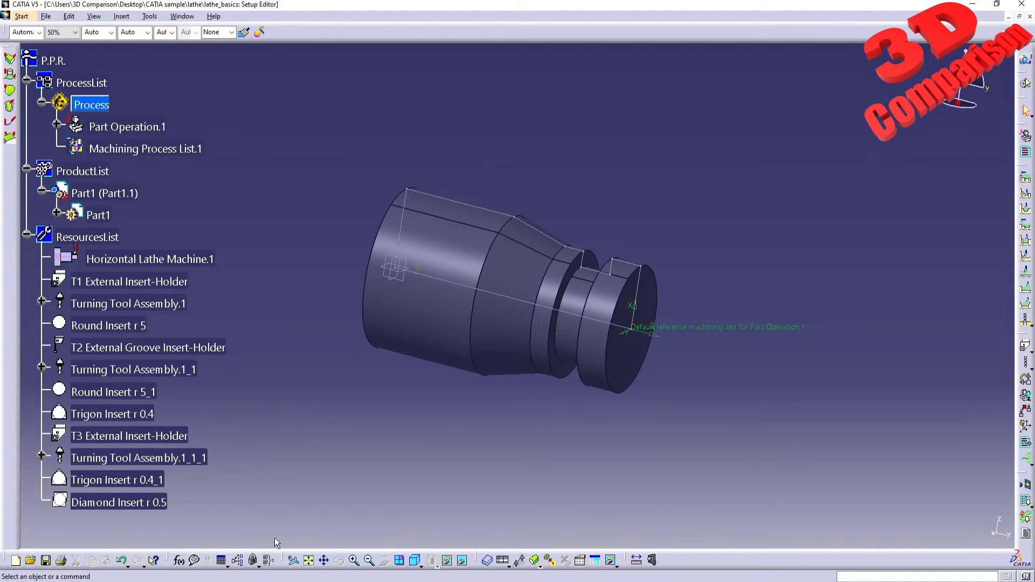
left_click_drag(274, 538, 19, 44)
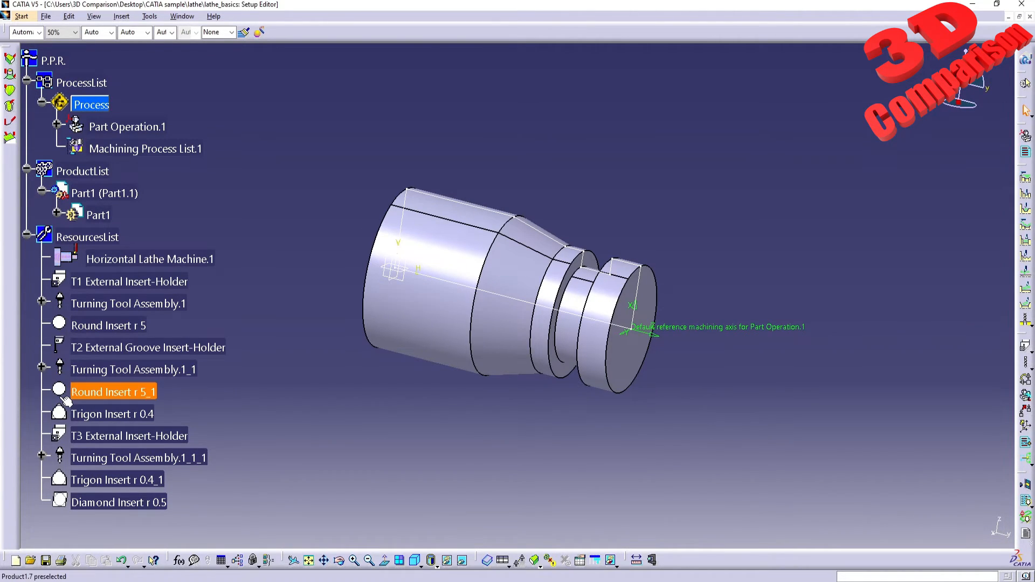
mouse_move(410, 357)
middle_mouse_down()
mouse_move(437, 364)
mouse_move(411, 326)
mouse_move(408, 345)
mouse_move(459, 313)
mouse_move(397, 352)
mouse_move(391, 335)
mouse_move(401, 346)
middle_mouse_up()
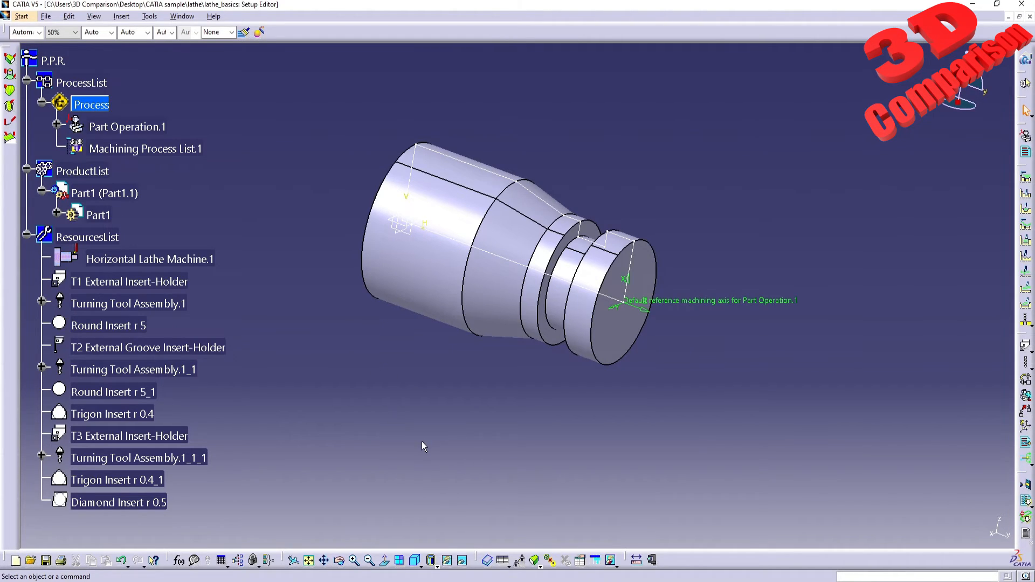
left_click_drag(491, 540, 33, 317)
left_click_drag(41, 47, 519, 287)
left_click(602, 488)
left_click_drag(572, 537, 984, 329)
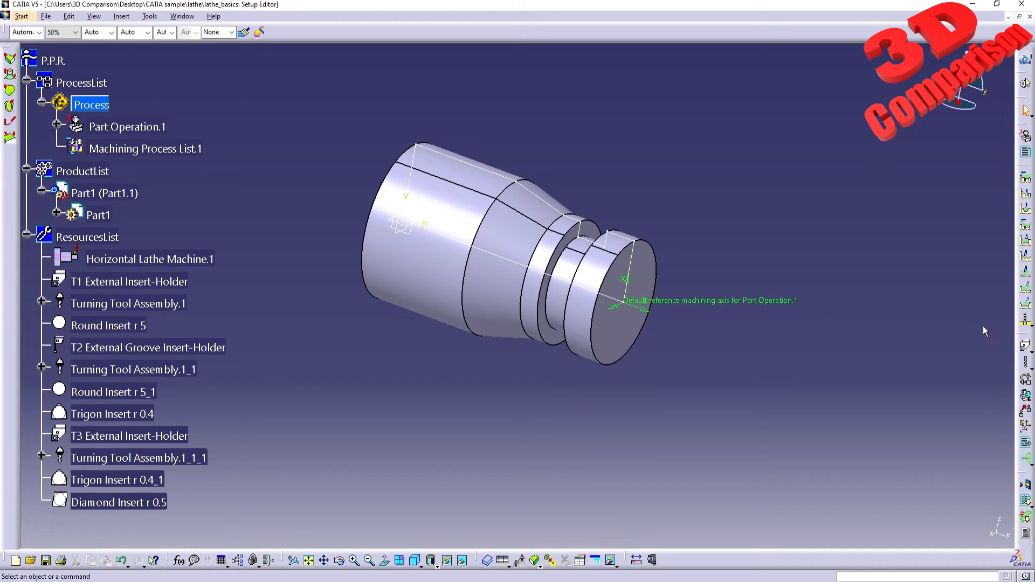